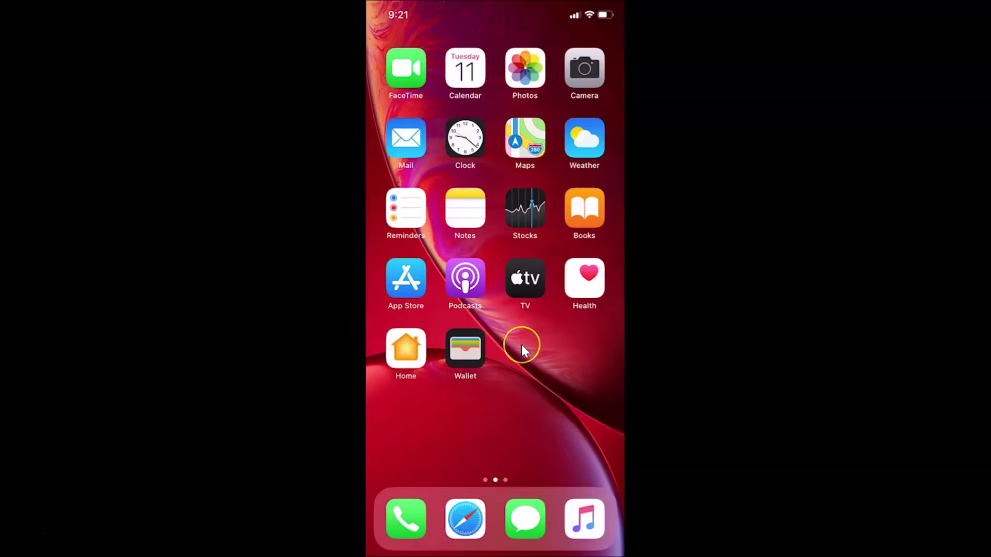
# Step: Swipe to the third home screen page and launch the Settings app
pyautogui.moveTo(521, 344); pyautogui.dragTo(454, 346)
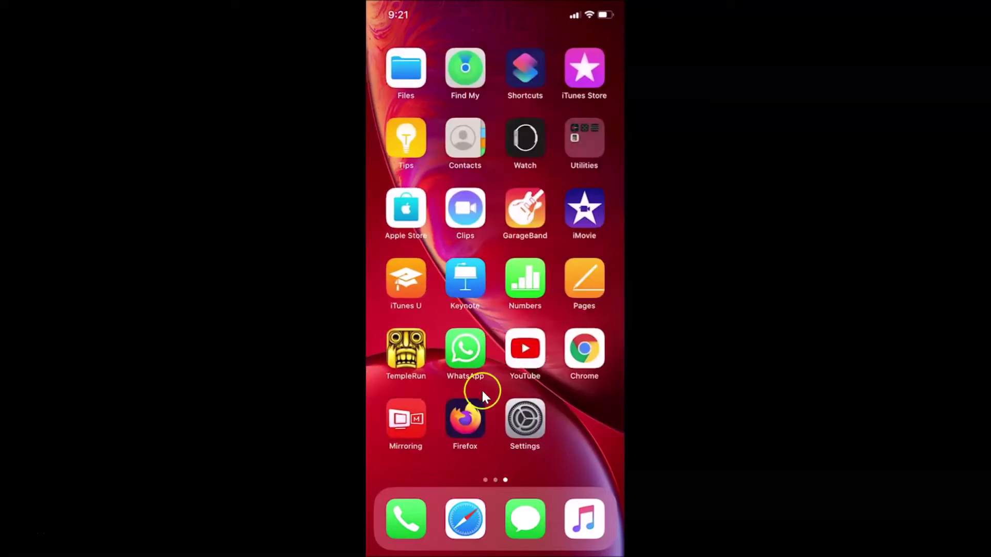
pyautogui.click(526, 418)
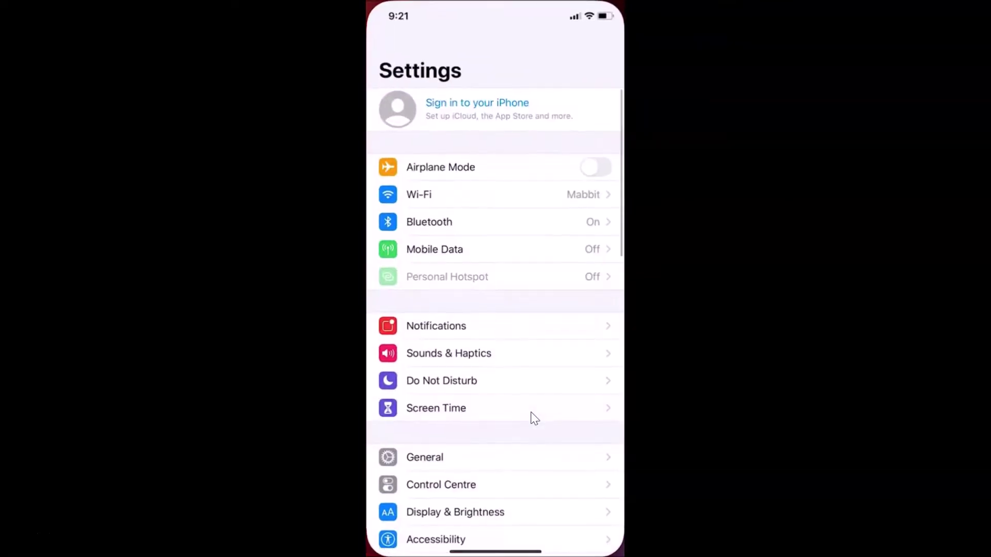
# Step: View General > About showing software version 13.3.1, then fully close the Settings app
pyautogui.click(429, 458)
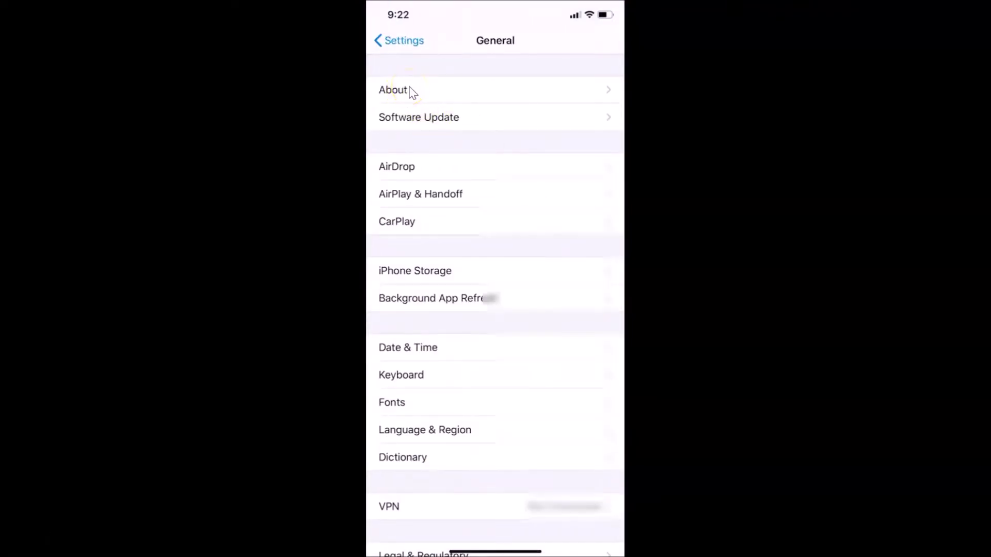
pyautogui.click(410, 92)
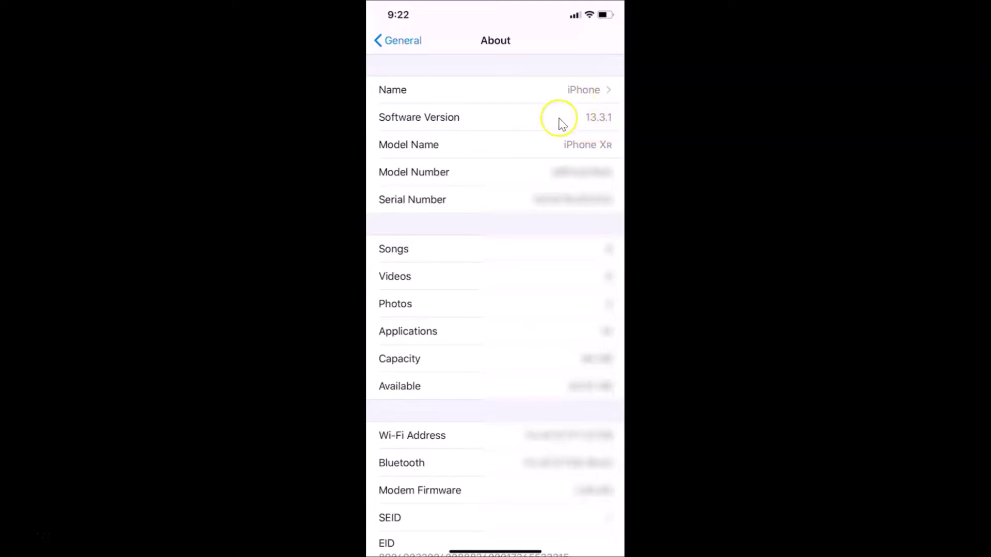
pyautogui.click(403, 41)
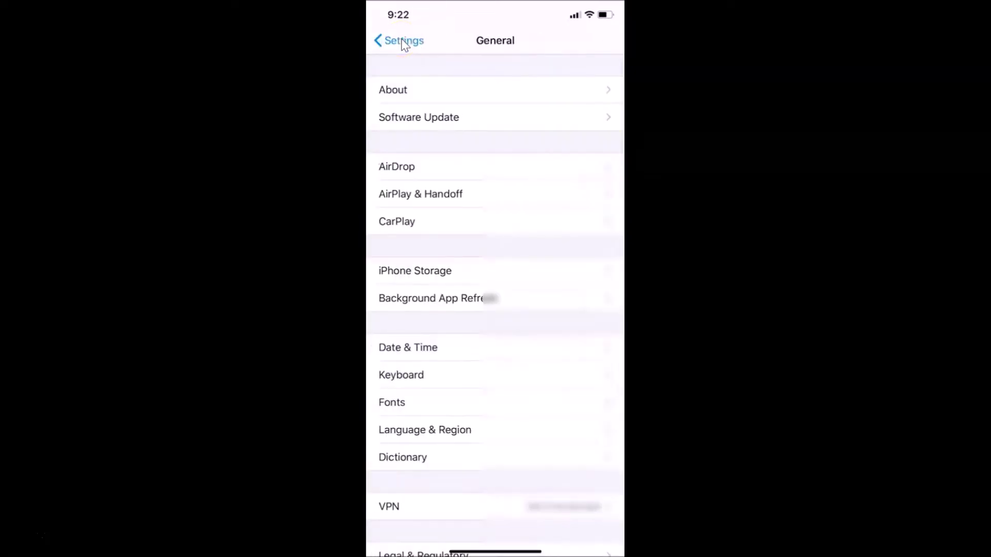
pyautogui.moveTo(403, 46); pyautogui.dragTo(403, 6)
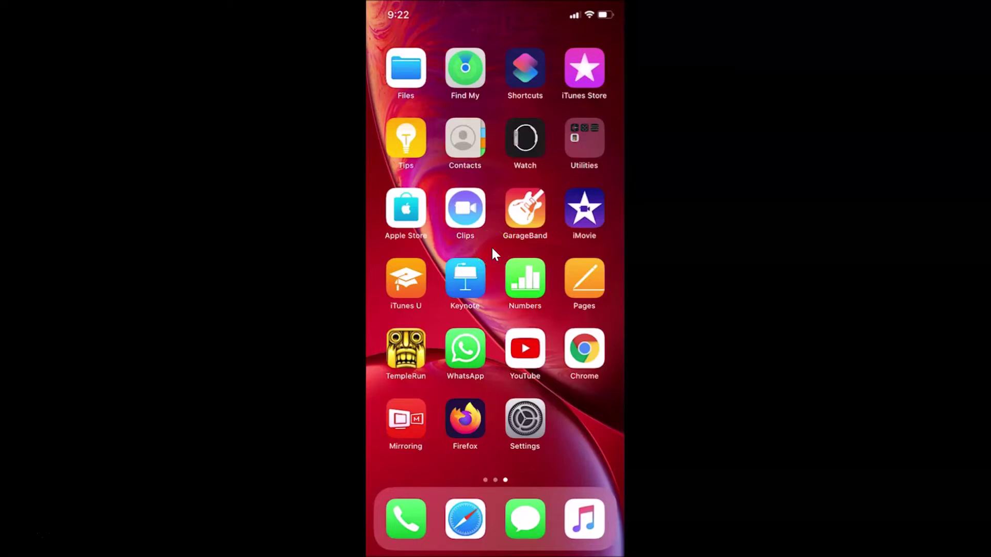
# Step: Relaunch Settings from the home screen and open Display & Brightness
pyautogui.click(525, 415)
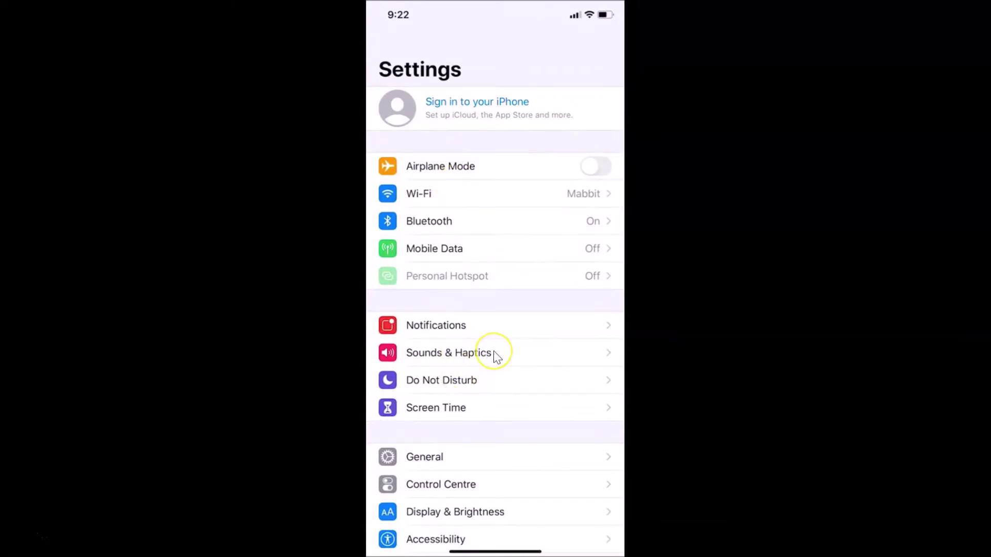
pyautogui.scroll(-5, 496, 357)
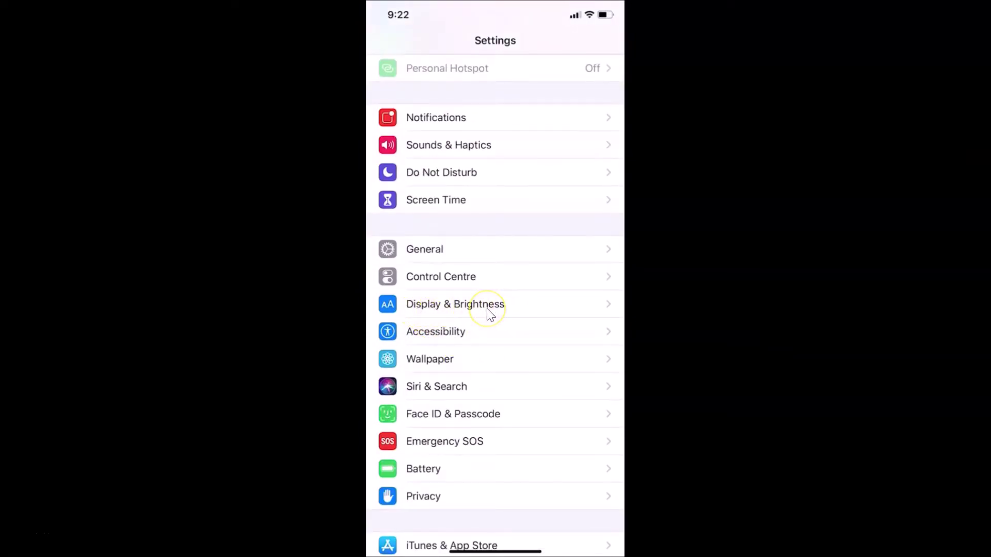
pyautogui.click(487, 308)
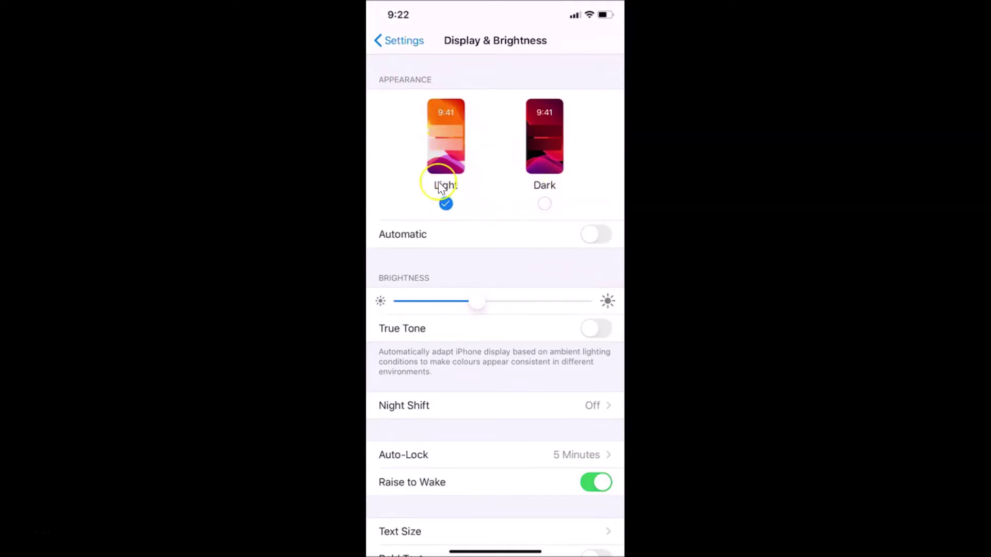
# Step: Select the Dark option under Appearance
pyautogui.click(542, 184)
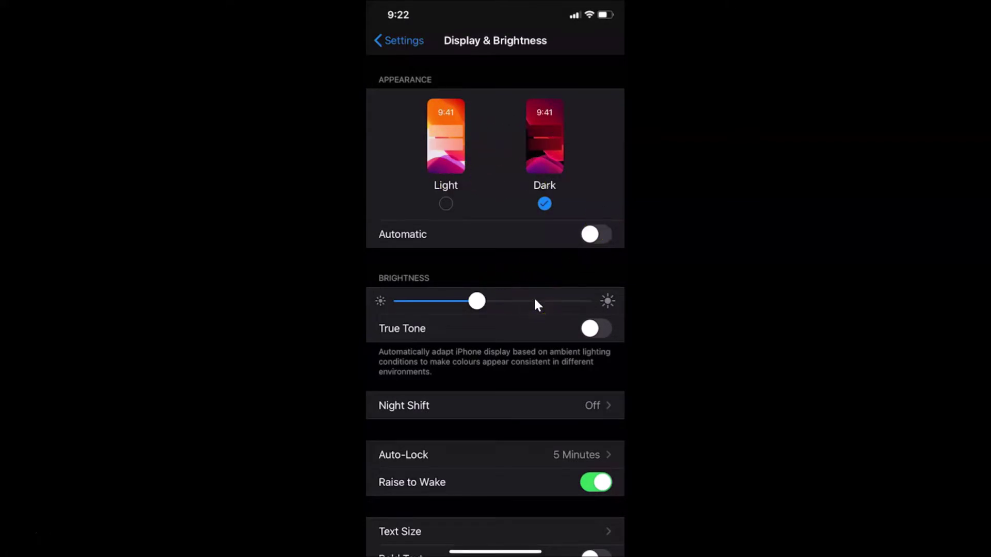
pyautogui.scroll(-3, 535, 300)
pyautogui.scroll(4, 535, 300)
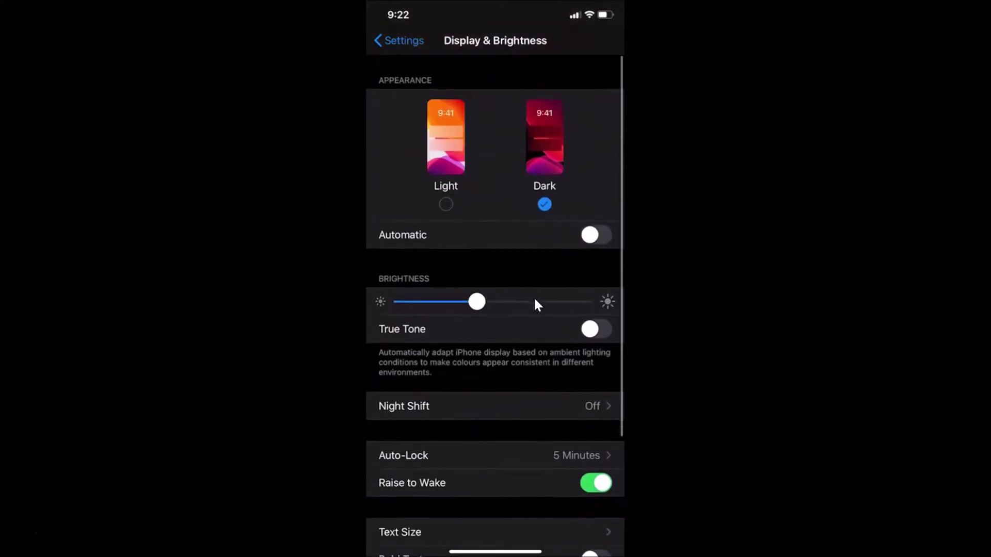
# Step: Go back to the main Settings list and reopen Display & Brightness
pyautogui.click(400, 51)
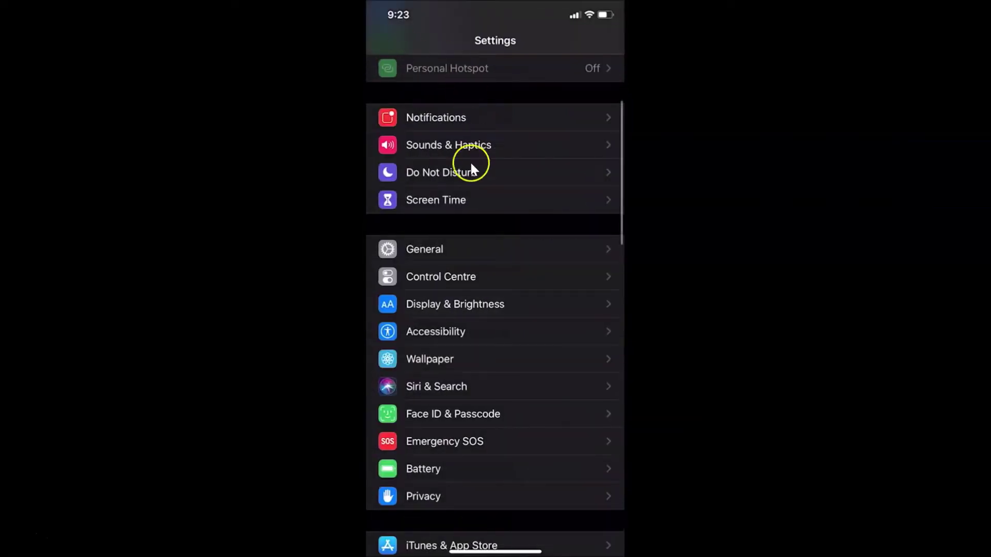
pyautogui.scroll(-5, 469, 171)
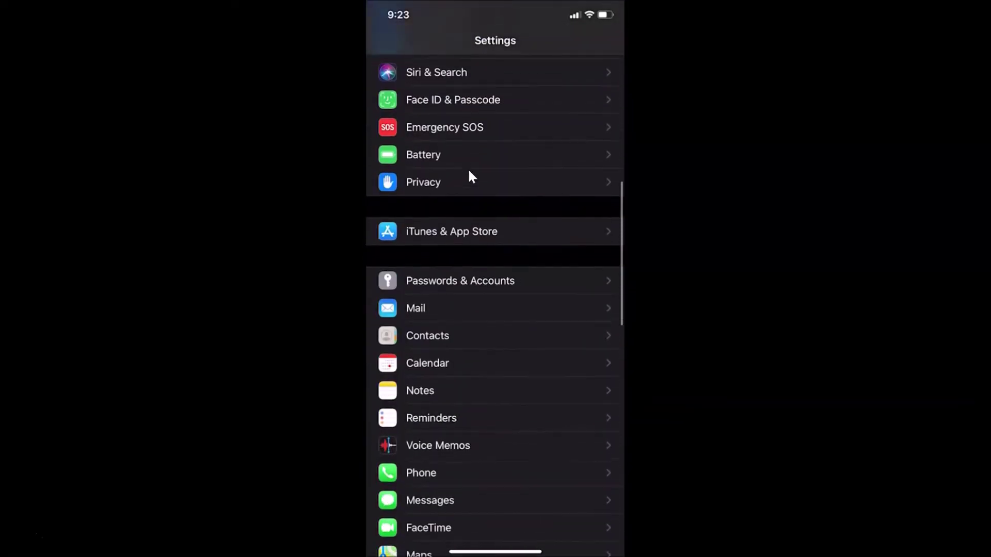
pyautogui.scroll(5, 469, 173)
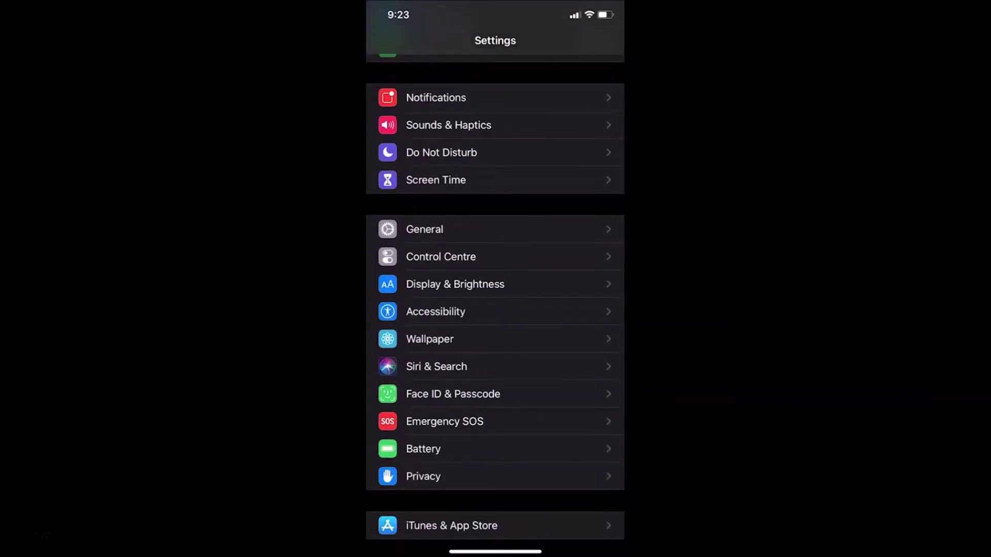
pyautogui.scroll(-3, 494, 305)
pyautogui.scroll(5, 495, 304)
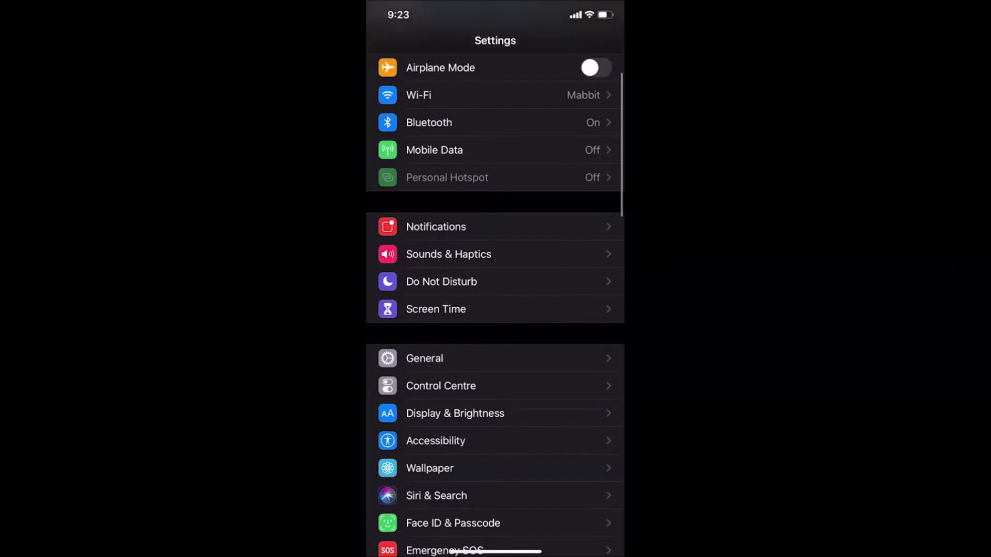
pyautogui.scroll(-5, 495, 305)
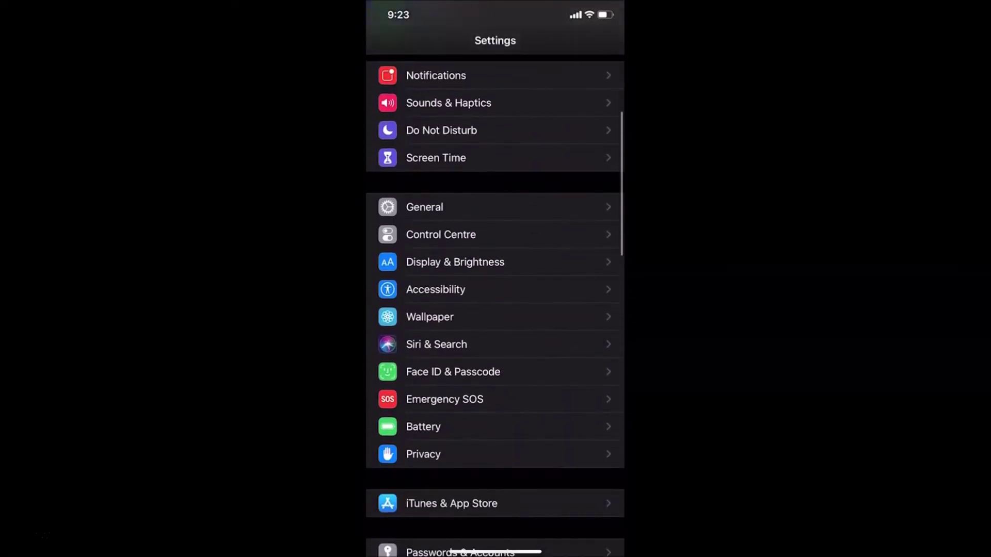
pyautogui.click(445, 261)
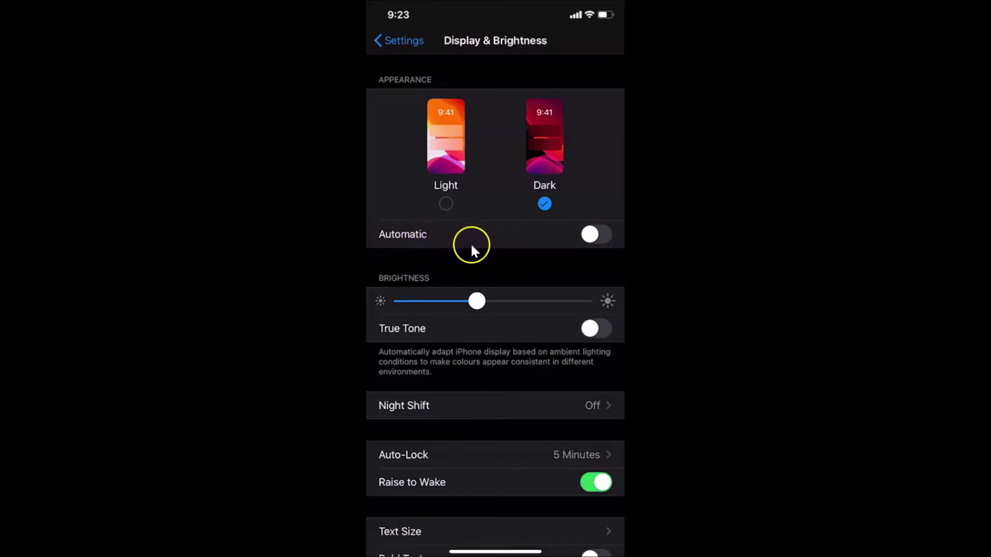
# Step: Turn on Automatic appearance and view its schedule, currently Sunset to Sunrise
pyautogui.click(602, 238)
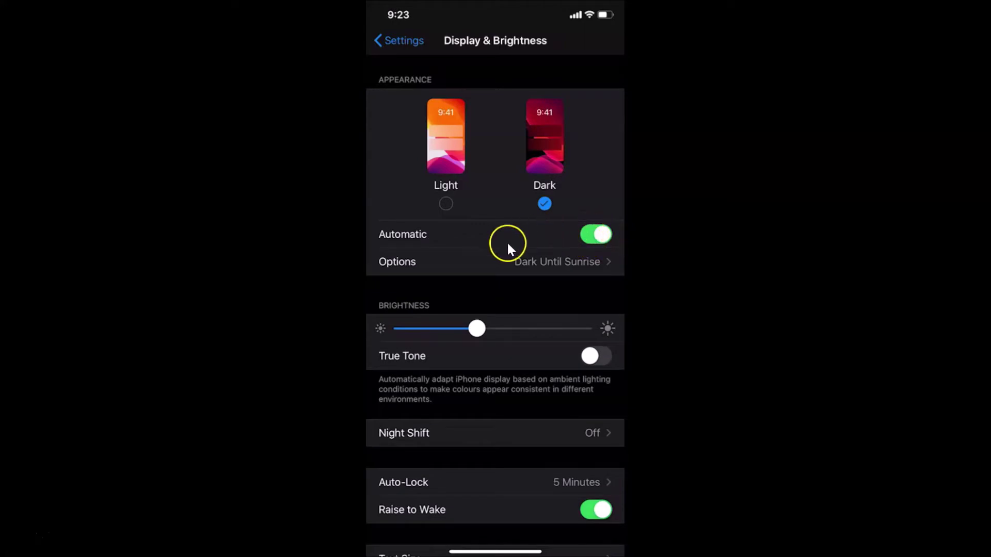
pyautogui.click(488, 269)
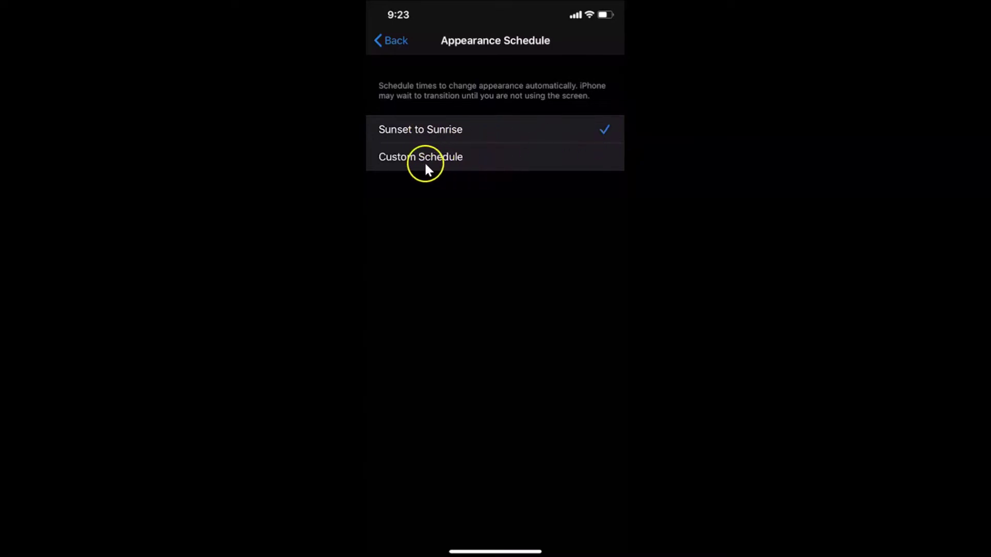
# Step: Choose a custom schedule and set the Light Appearance time to 7:04 AM
pyautogui.click(465, 162)
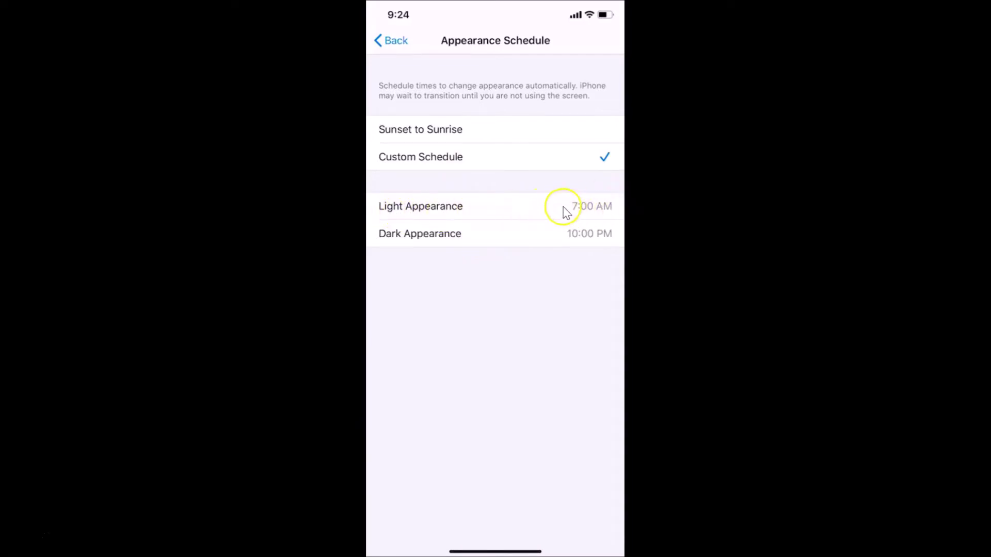
pyautogui.click(503, 204)
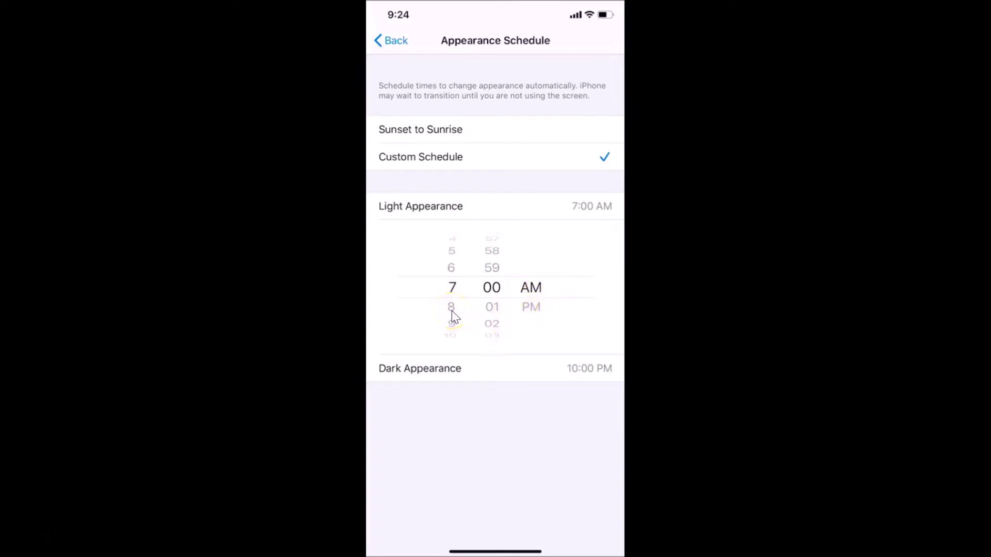
pyautogui.scroll(-1, 450, 311)
pyautogui.scroll(1, 451, 310)
pyautogui.moveTo(451, 310); pyautogui.dragTo(487, 298)
pyautogui.scroll(-5, 484, 293)
pyautogui.moveTo(530, 303); pyautogui.dragTo(539, 322)
pyautogui.scroll(-1, 539, 322)
pyautogui.scroll(1, 539, 322)
pyautogui.moveTo(519, 379); pyautogui.dragTo(448, 369)
# Step: Check the Dark Appearance time of 10:00 PM and return to Display & Brightness
pyautogui.click(449, 369)
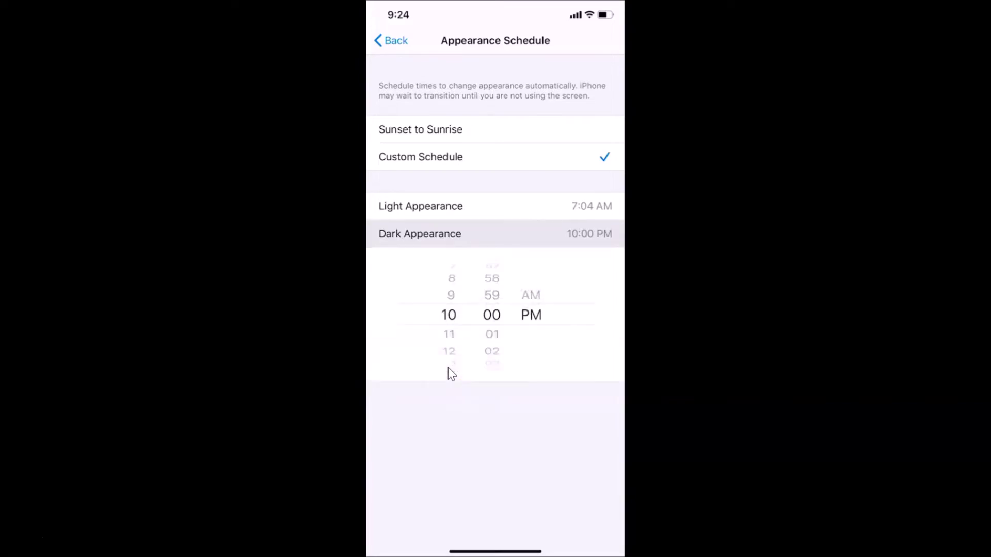
pyautogui.moveTo(434, 372); pyautogui.dragTo(463, 343)
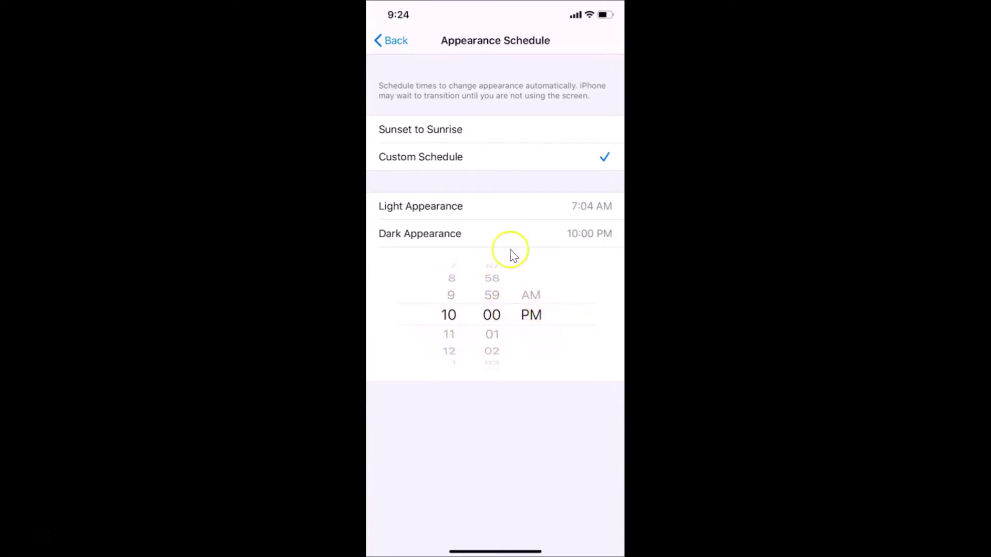
pyautogui.click(389, 43)
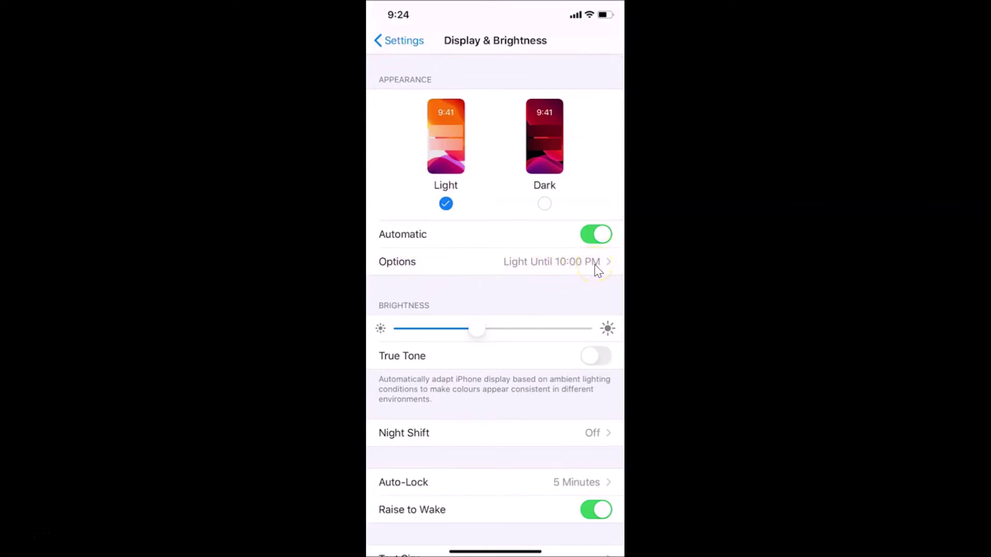
# Step: Turn Automatic off, try Dark, then set the appearance back to Light and leave Settings
pyautogui.click(591, 238)
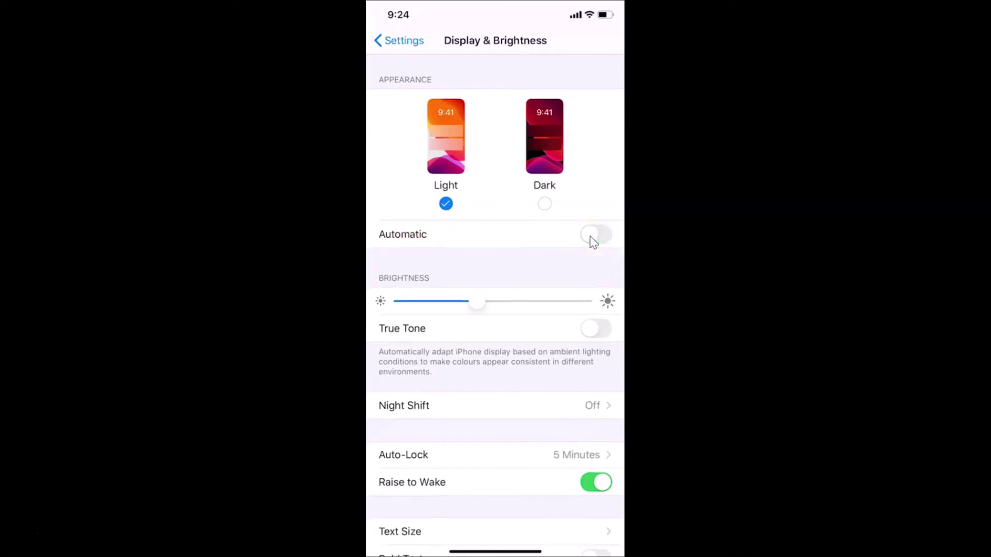
pyautogui.click(554, 184)
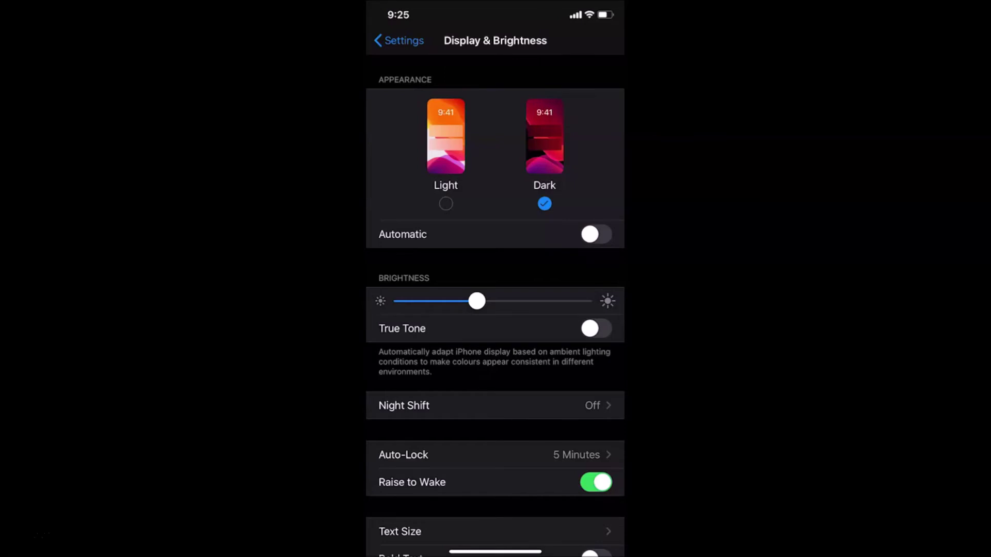
pyautogui.click(459, 195)
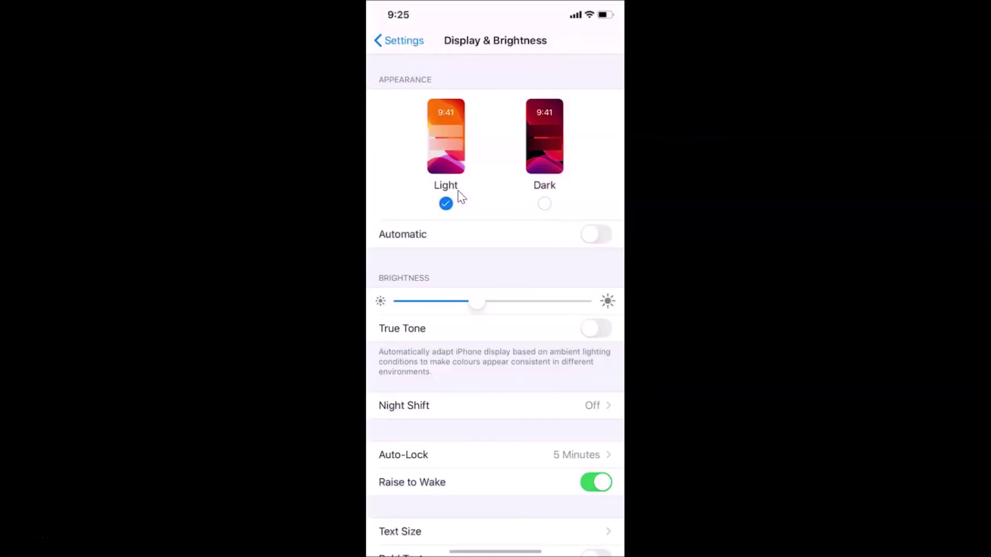
pyautogui.middleClick(475, 283)
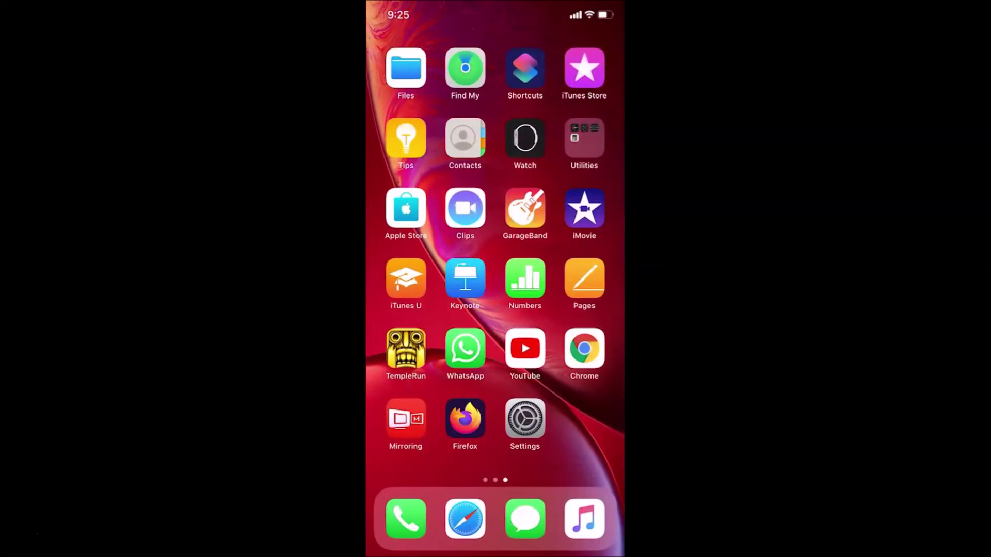
# Step: Go to home page 2 and pull down Control Centre from the top-right corner
pyautogui.moveTo(444, 282); pyautogui.dragTo(593, 282)
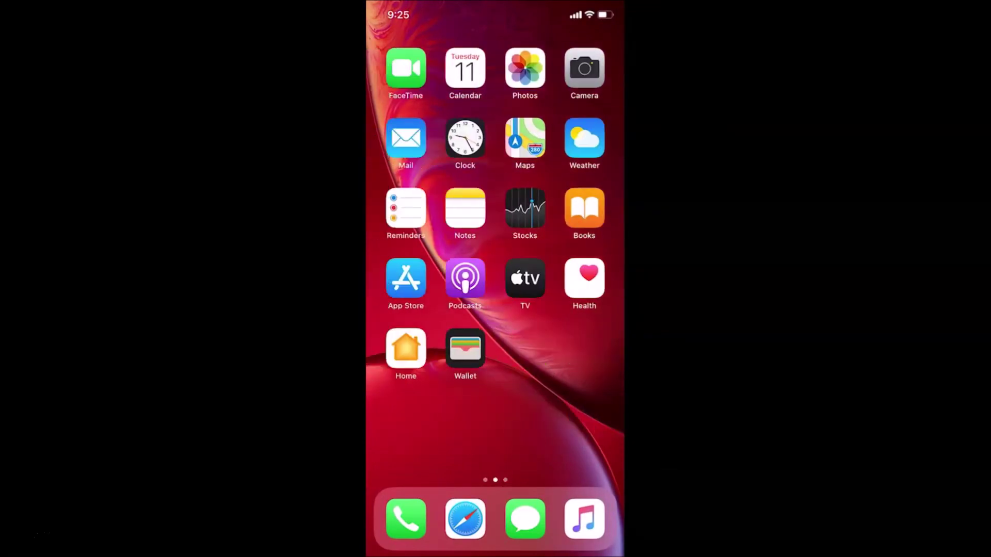
pyautogui.click(587, 72)
pyautogui.moveTo(591, 50); pyautogui.dragTo(588, 48)
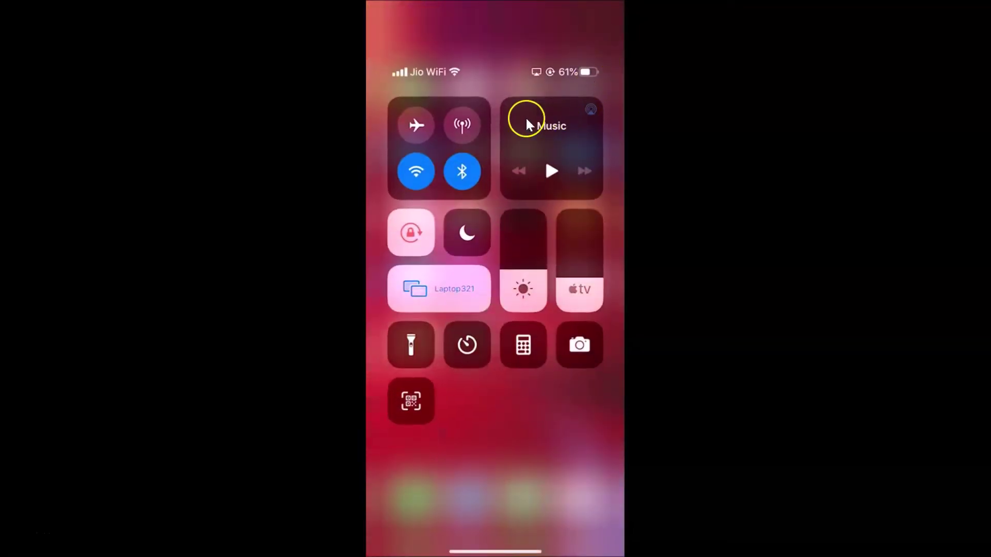
# Step: Turn Dark Mode On from the expanded brightness slider, then dismiss Control Centre
pyautogui.click(528, 261)
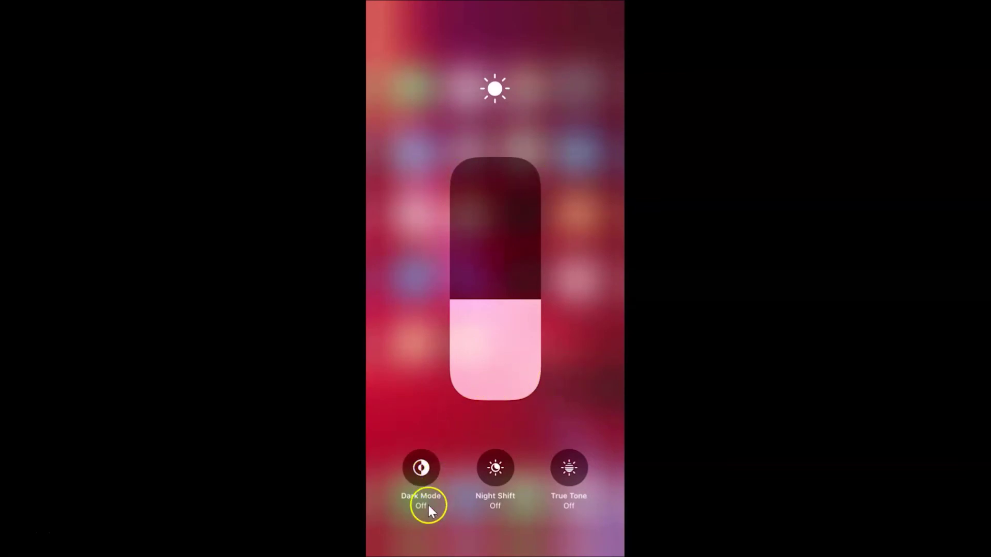
pyautogui.click(428, 471)
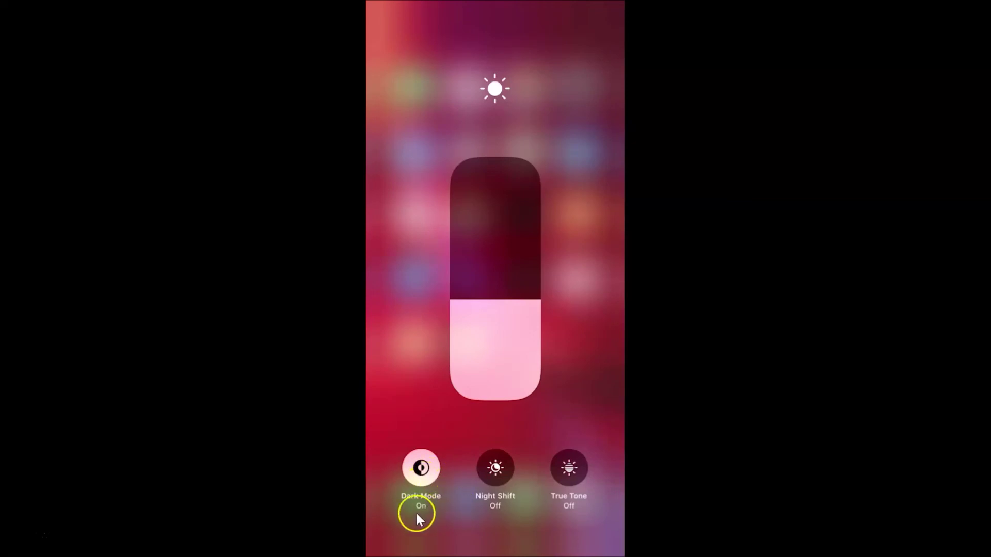
pyautogui.click(589, 237)
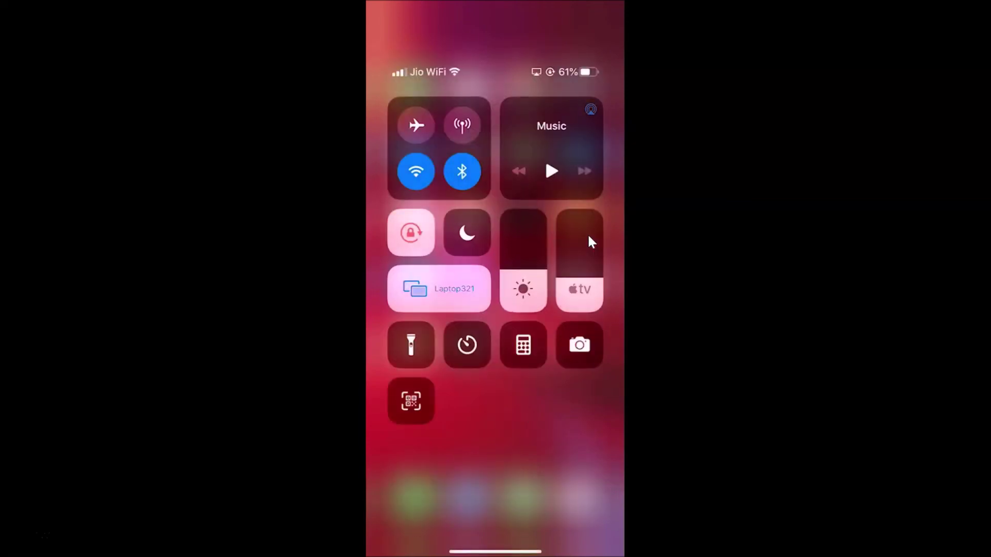
pyautogui.click(587, 237)
pyautogui.click(572, 351)
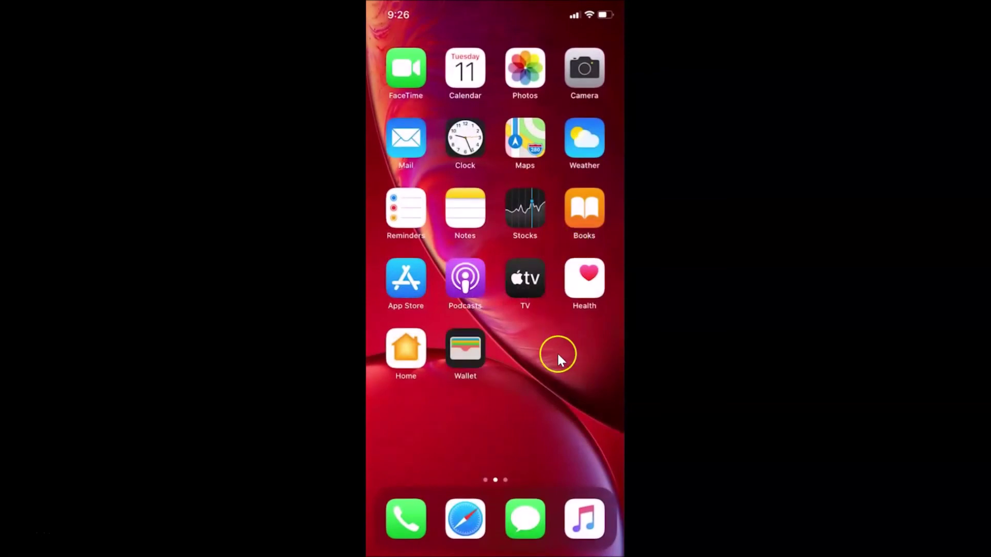
# Step: Relaunch Settings from home page 3, now in dark appearance, and open Display & Brightness
pyautogui.hscroll(5, 557, 353)
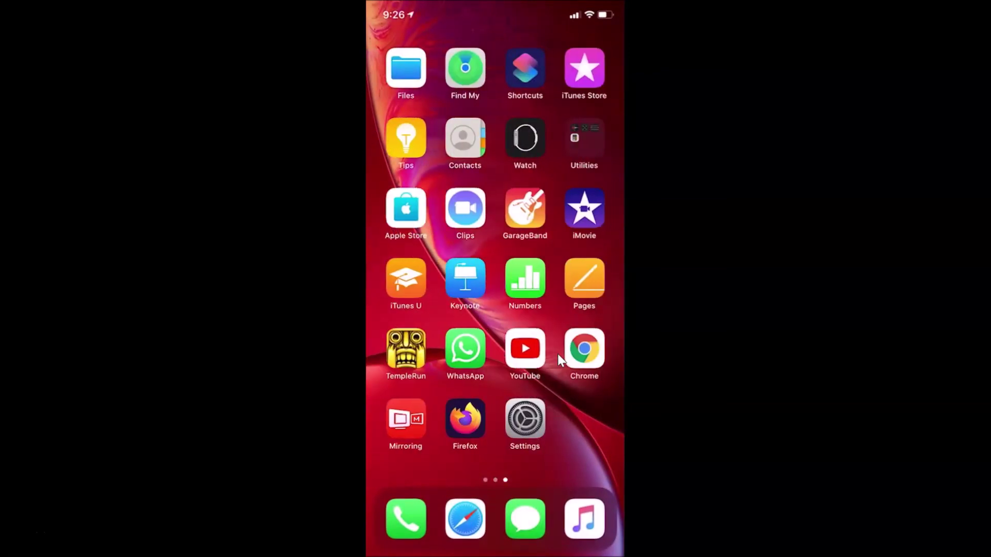
pyautogui.click(528, 421)
pyautogui.scroll(-2, 529, 420)
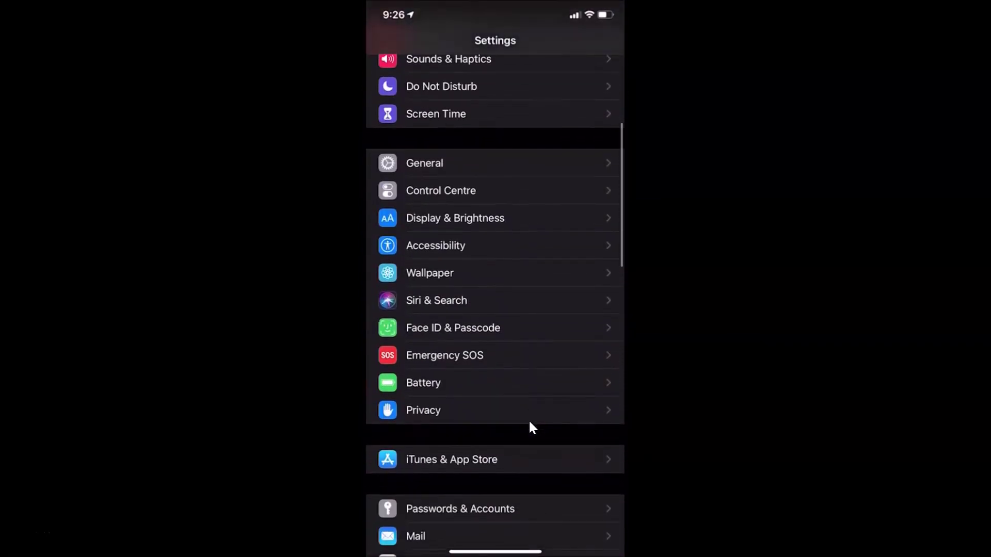
pyautogui.scroll(5, 529, 422)
pyautogui.scroll(-3, 529, 420)
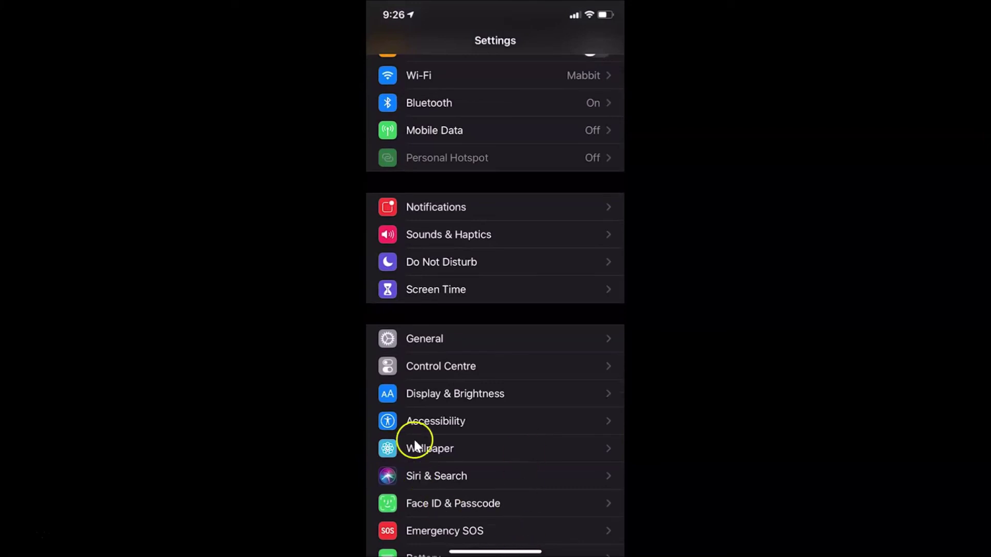
pyautogui.click(441, 394)
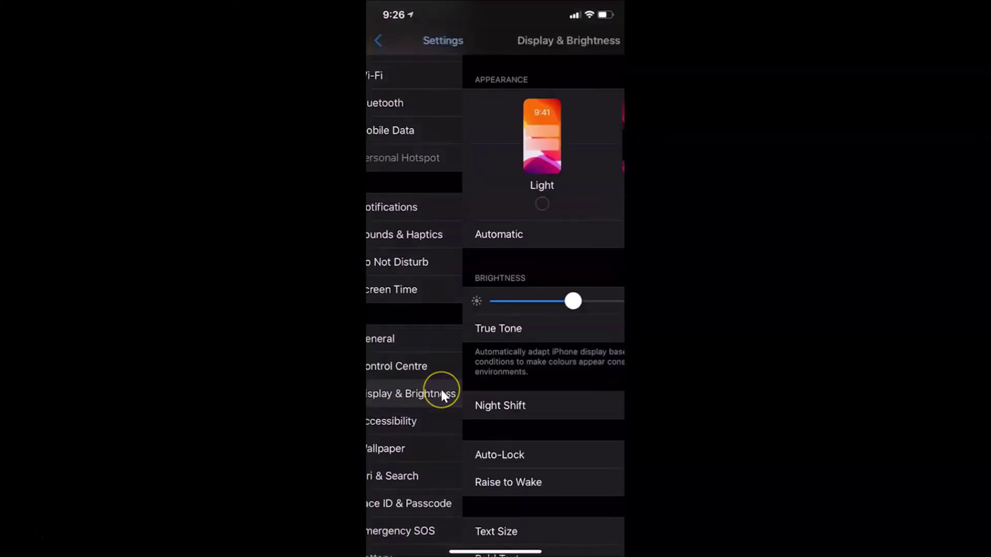